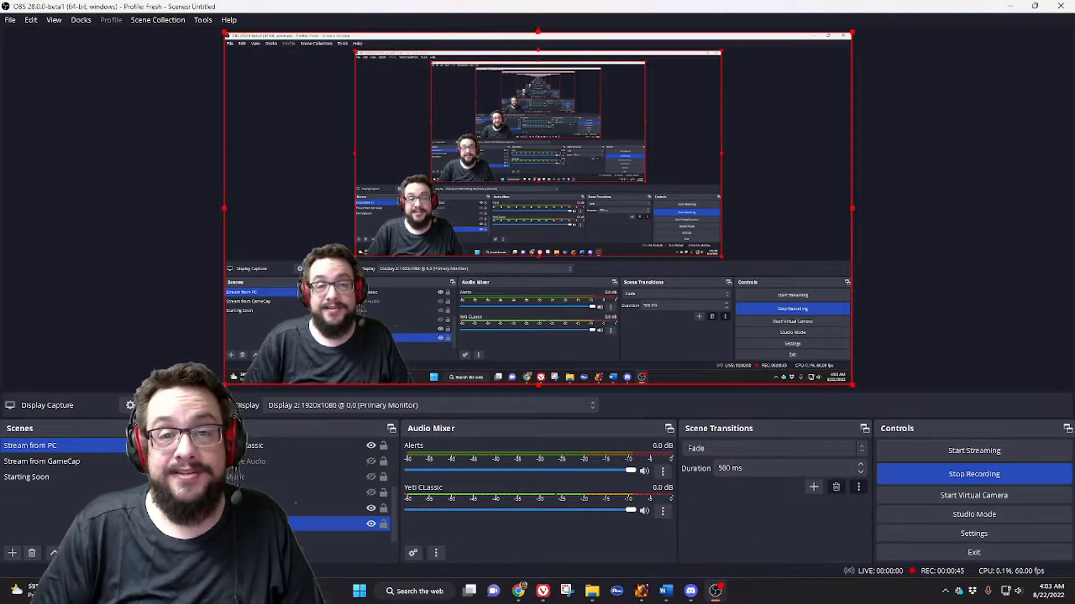
Move the OBS window aside to reveal the Streamlabs 'You're all set!' page
{"action": "left_click_drag", "start_coordinate": [560, 7], "coordinate": [1074, 112]}
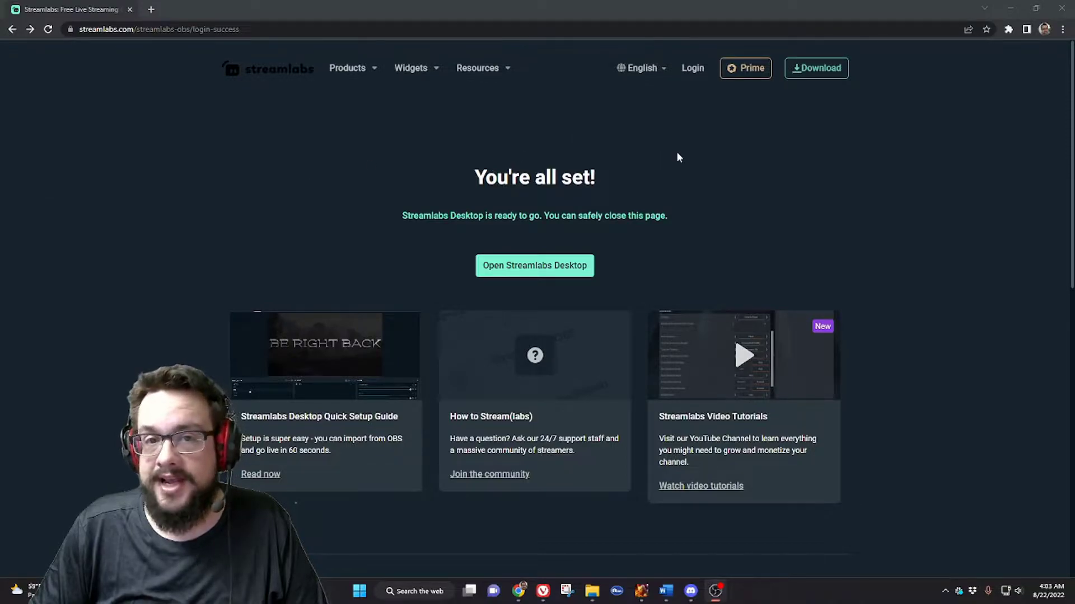
Log in to Streamlabs with the Twitch account to reach the dashboard
{"action": "left_click", "coordinate": [692, 69]}
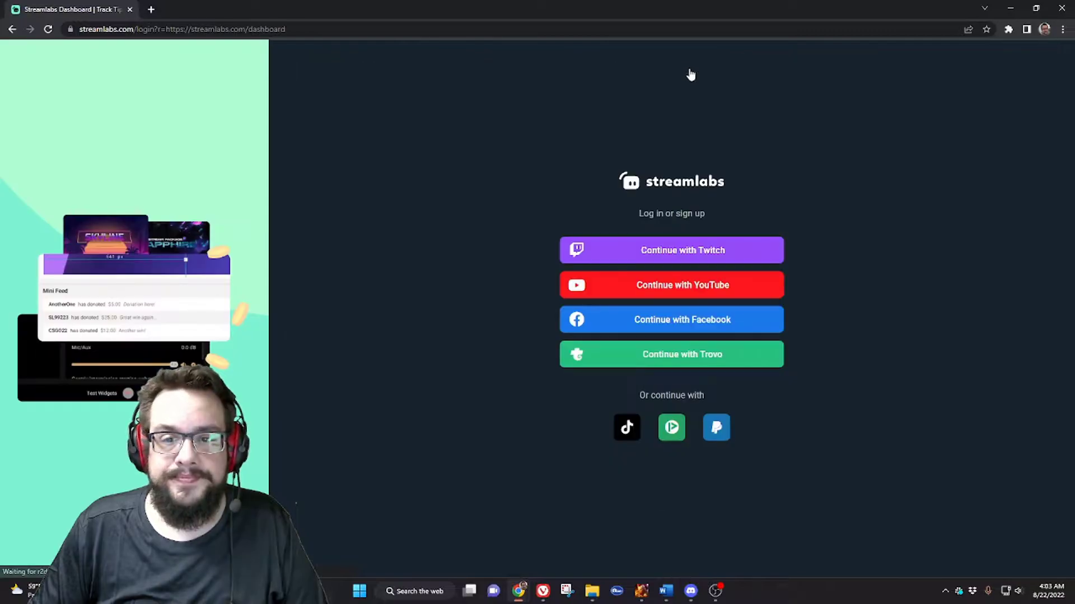
{"action": "left_click", "coordinate": [664, 250]}
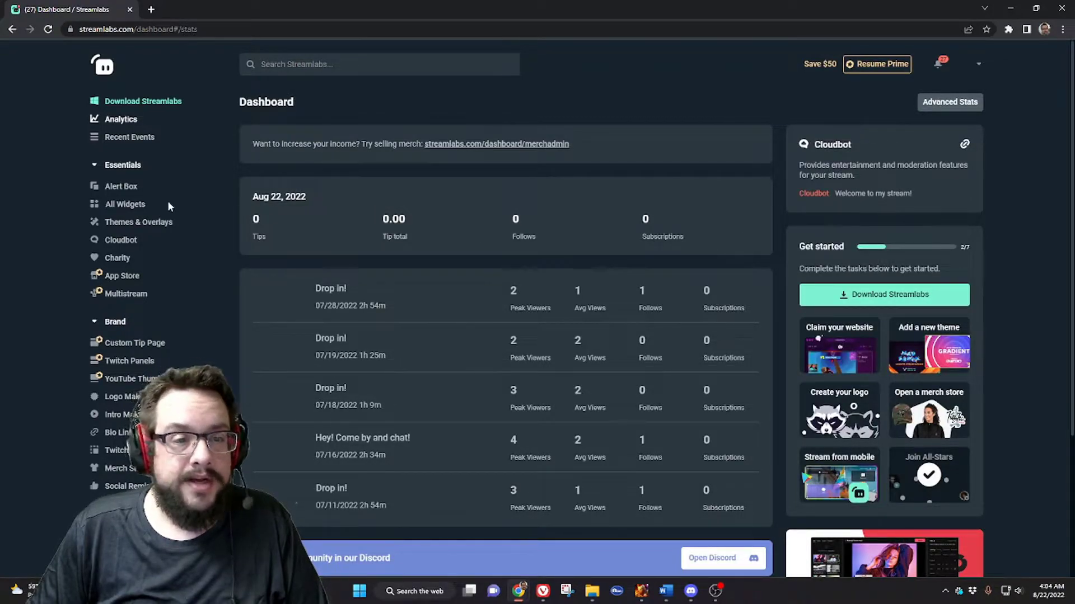
Open the Alert Box widget page and scroll through its URL, test alerts and general settings
{"action": "left_click", "coordinate": [128, 192]}
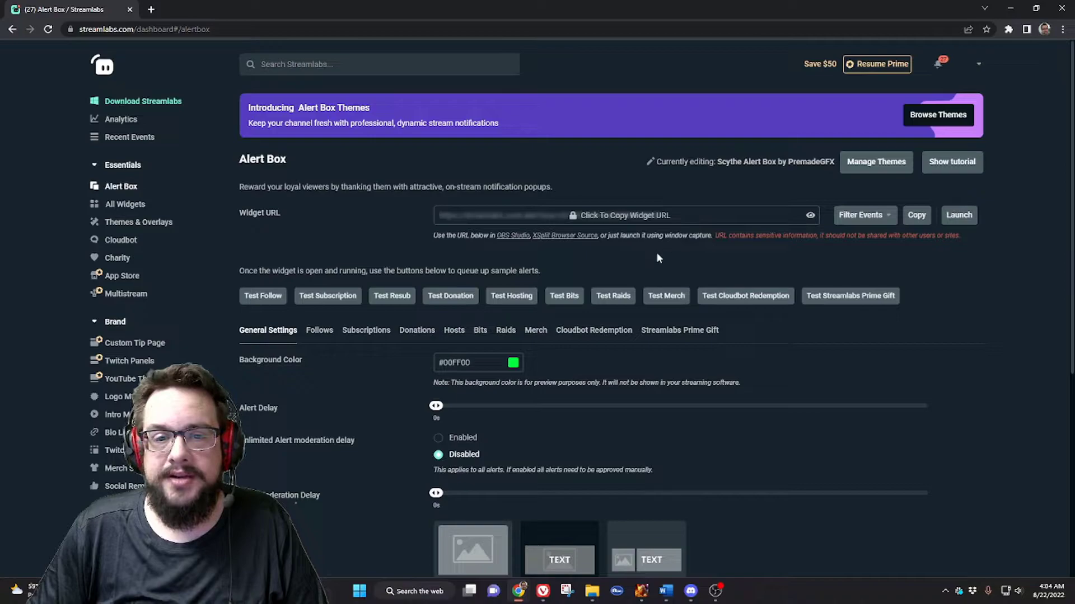
{"action": "scroll", "coordinate": [658, 257], "scroll_direction": "down", "scroll_amount": 3}
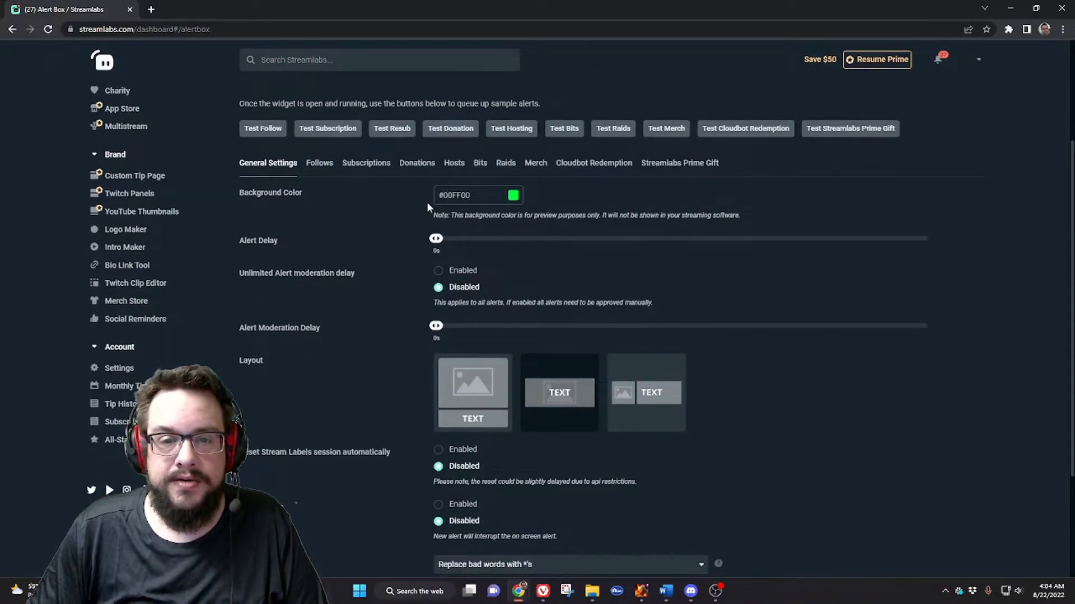
{"action": "scroll", "coordinate": [341, 241], "scroll_direction": "down", "scroll_amount": 2}
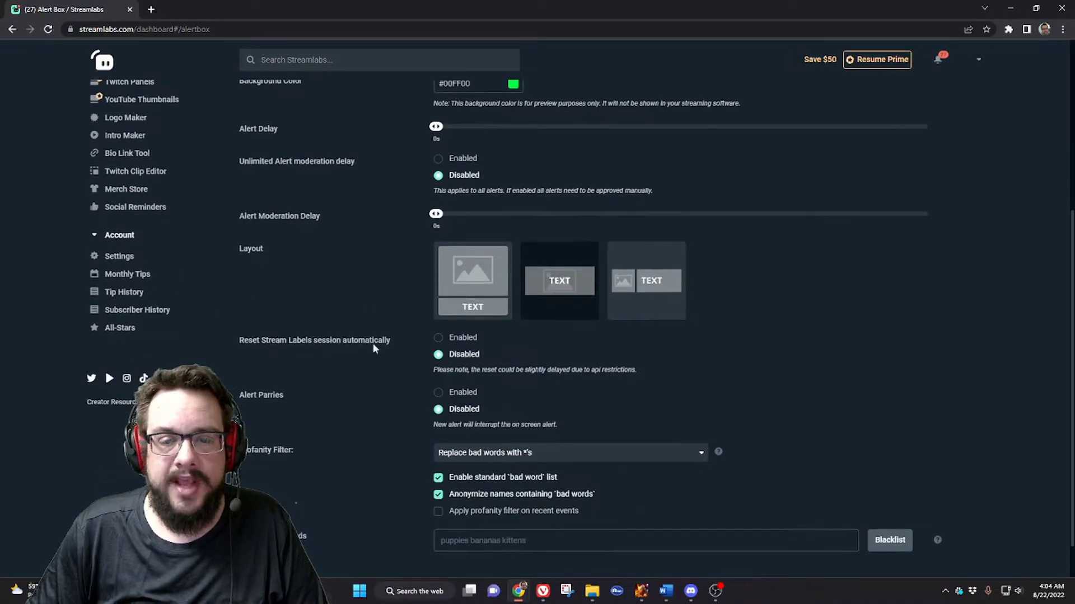
{"action": "scroll", "coordinate": [374, 348], "scroll_direction": "down", "scroll_amount": 1}
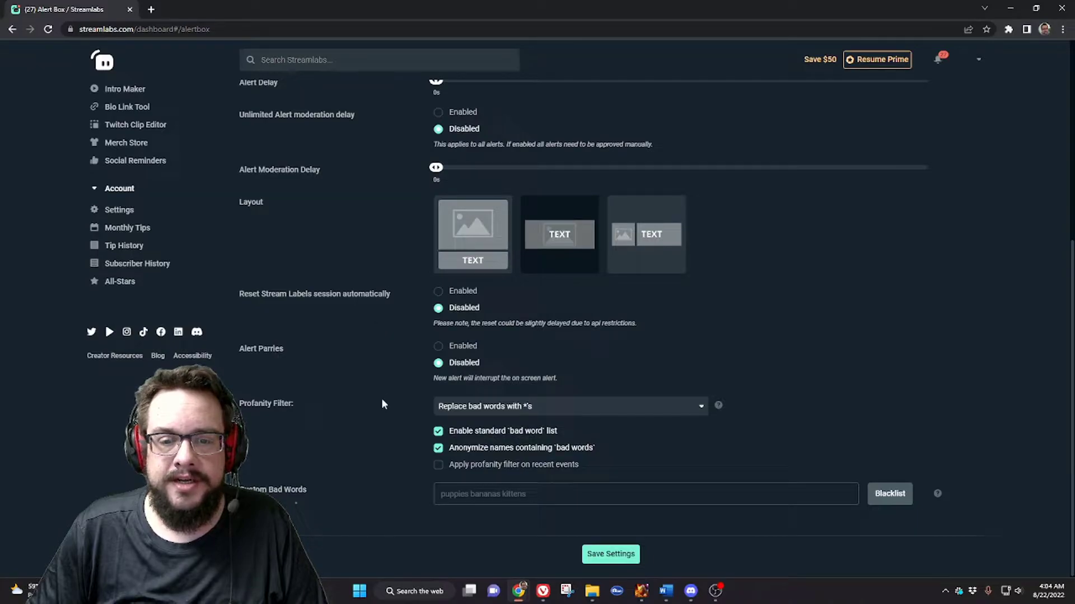
{"action": "scroll", "coordinate": [383, 392], "scroll_direction": "up", "scroll_amount": 4}
{"action": "scroll", "coordinate": [384, 392], "scroll_direction": "up", "scroll_amount": 1}
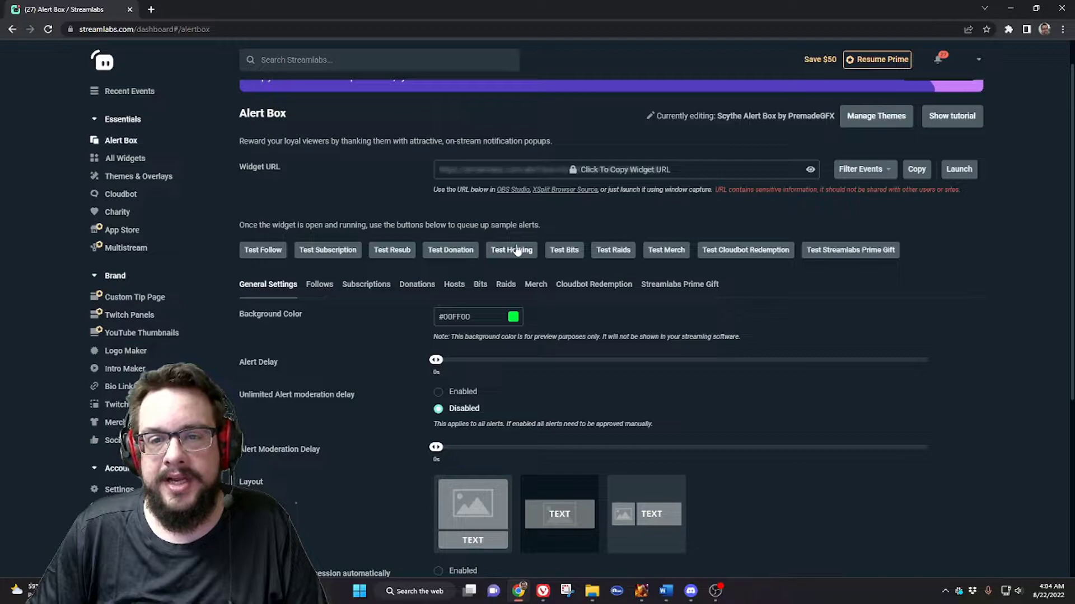
Launch the Alert Box widget, play a test New Follower alert, then close the widget window
{"action": "left_click", "coordinate": [957, 170]}
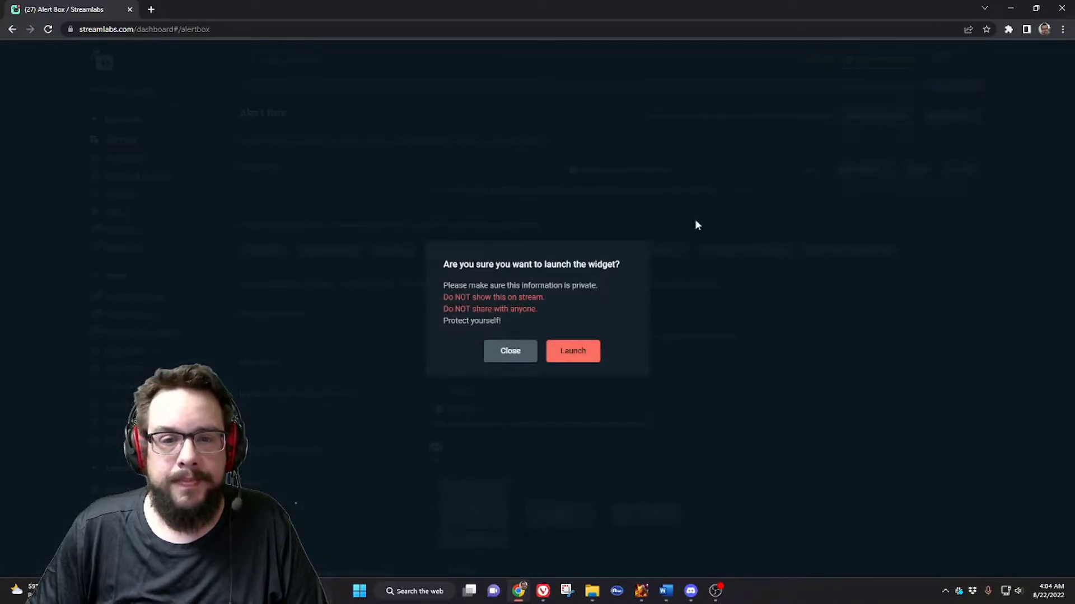
{"action": "left_click", "coordinate": [576, 351]}
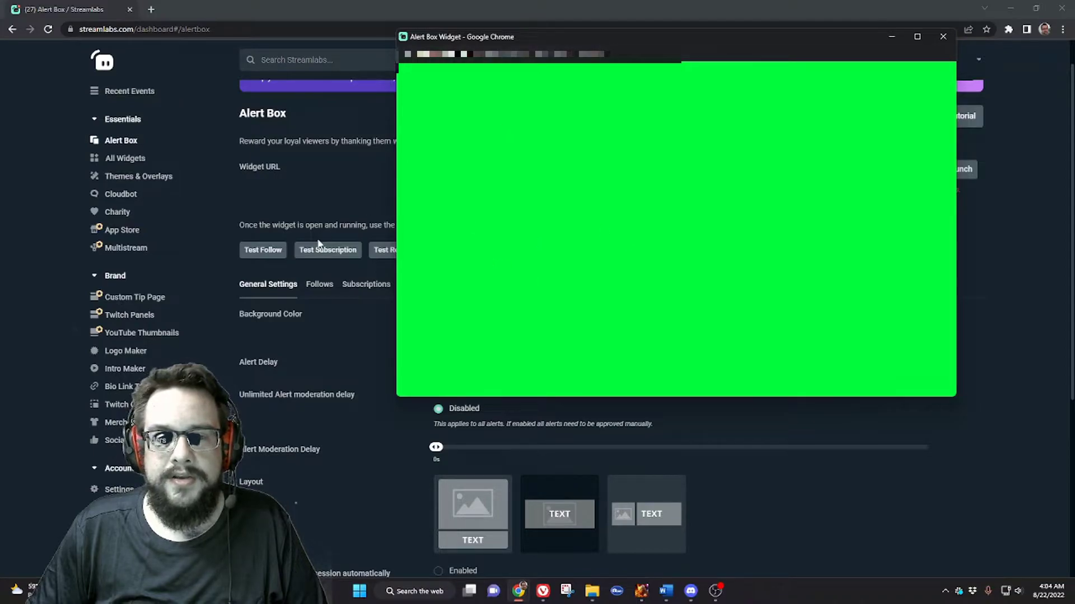
{"action": "left_click", "coordinate": [279, 250]}
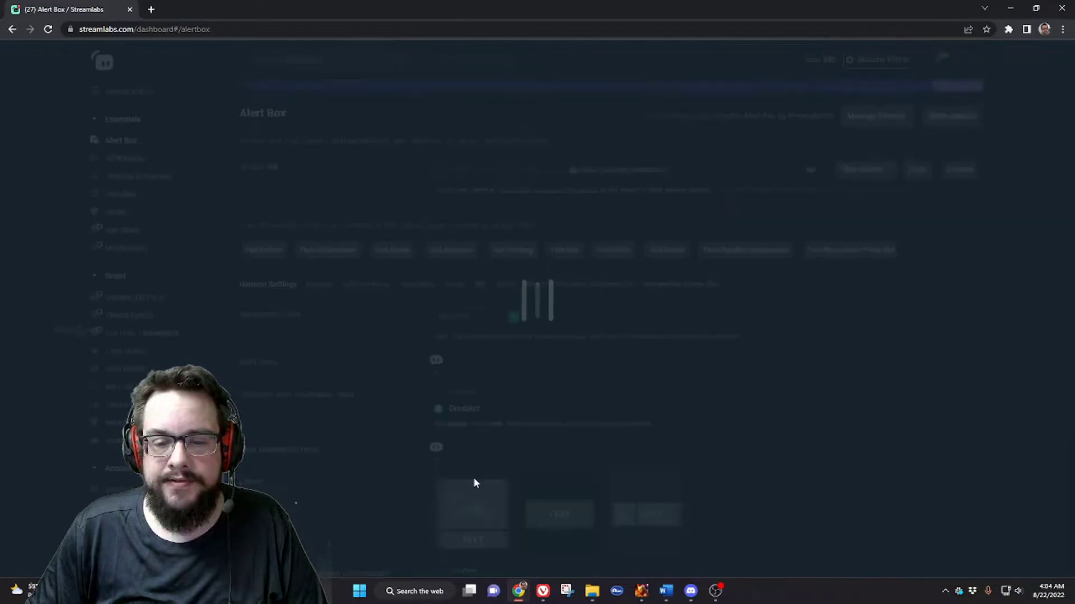
{"action": "mouse_move", "coordinate": [518, 591]}
{"action": "left_click", "coordinate": [652, 540]}
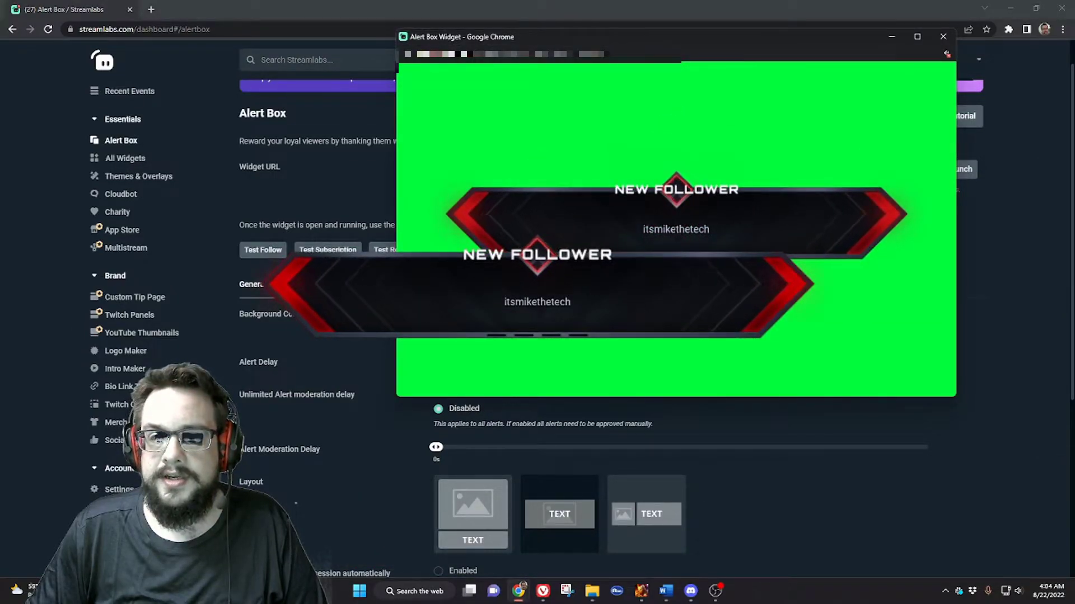
{"action": "left_click", "coordinate": [892, 36]}
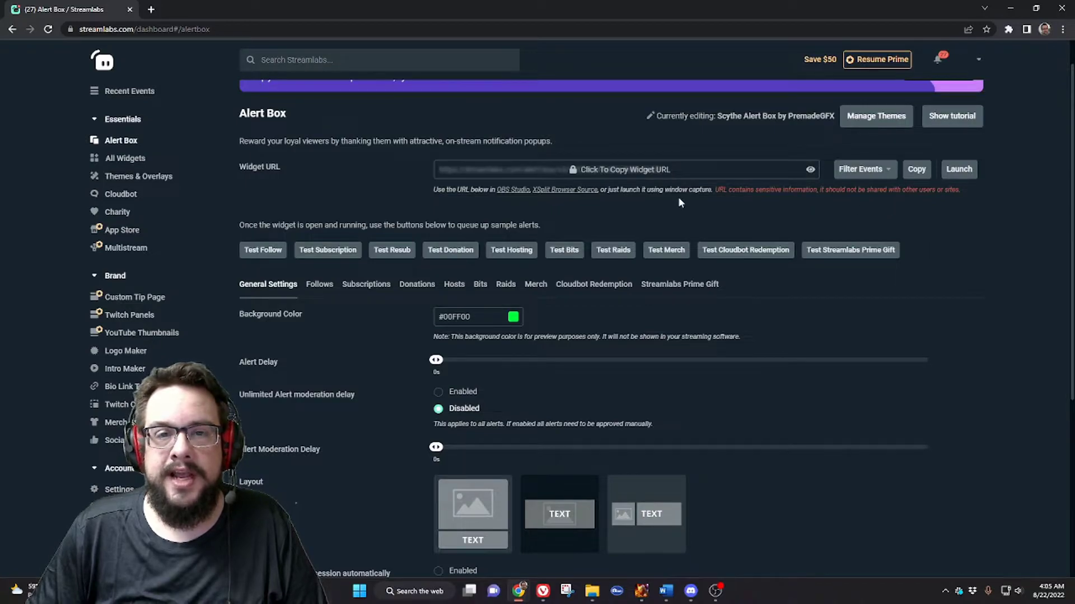
Copy the Alert Box widget URL and return to OBS Studio
{"action": "left_click", "coordinate": [926, 171]}
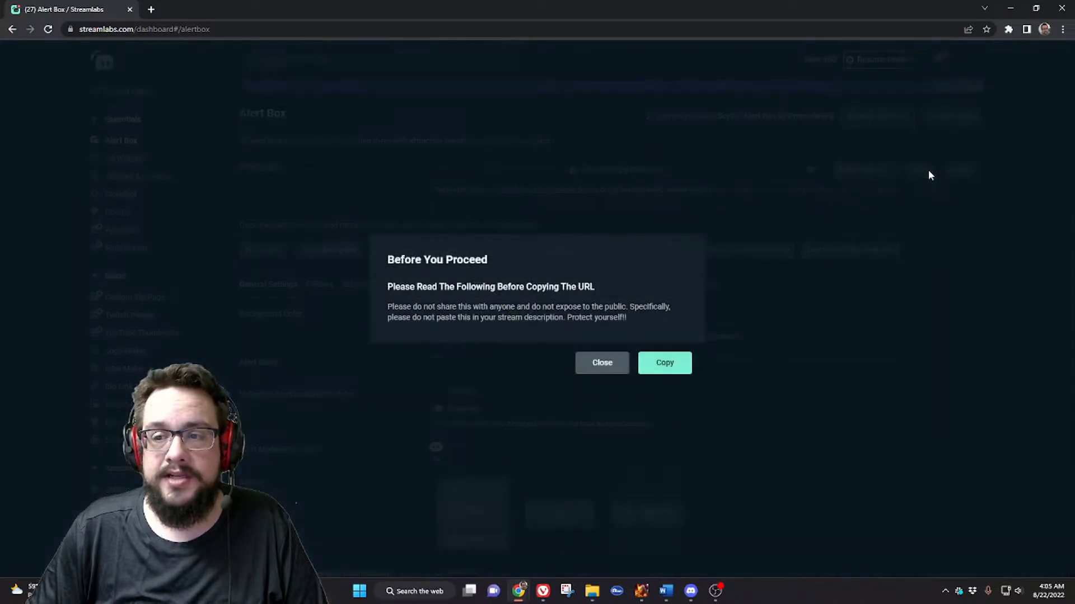
{"action": "left_click", "coordinate": [664, 364]}
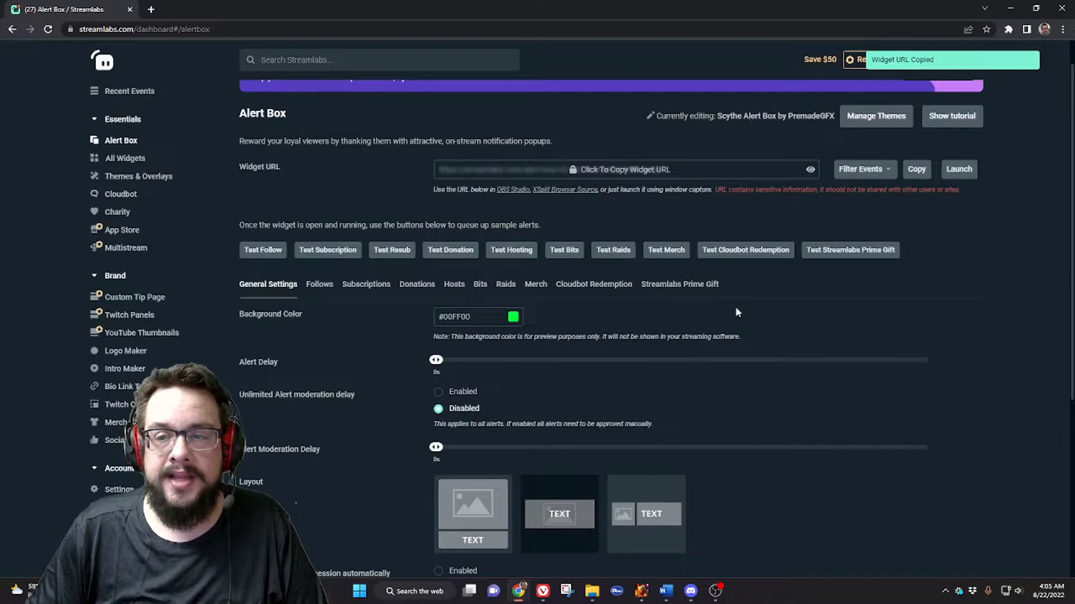
{"action": "left_click", "coordinate": [715, 591]}
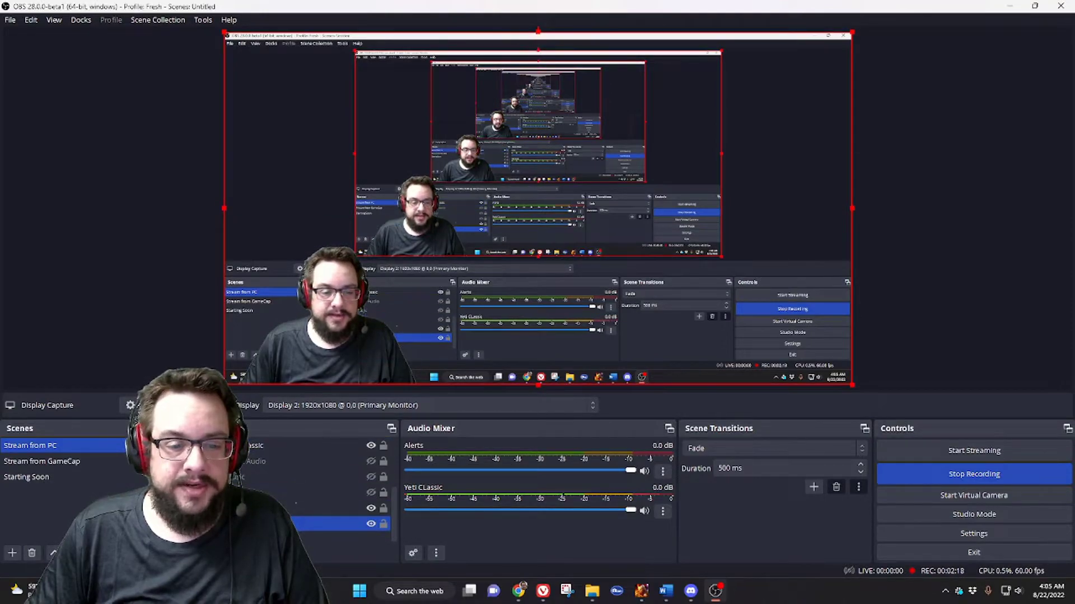
Add a Browser source named 'Browser Source for Alerts' to the scene
{"action": "left_click", "coordinate": [219, 552]}
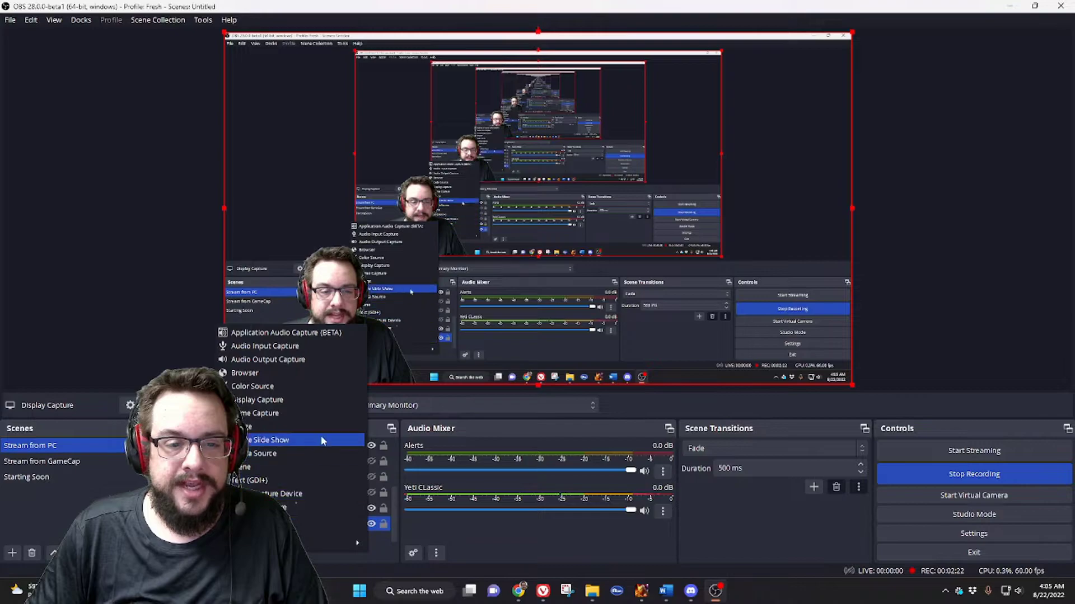
{"action": "key", "text": "Escape"}
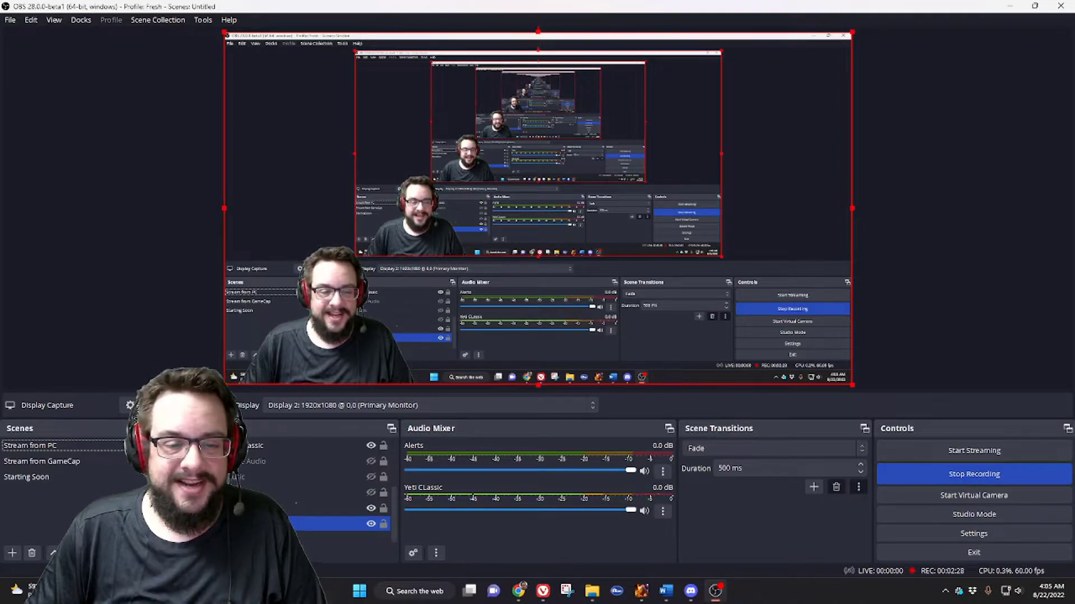
{"action": "left_click", "coordinate": [219, 553]}
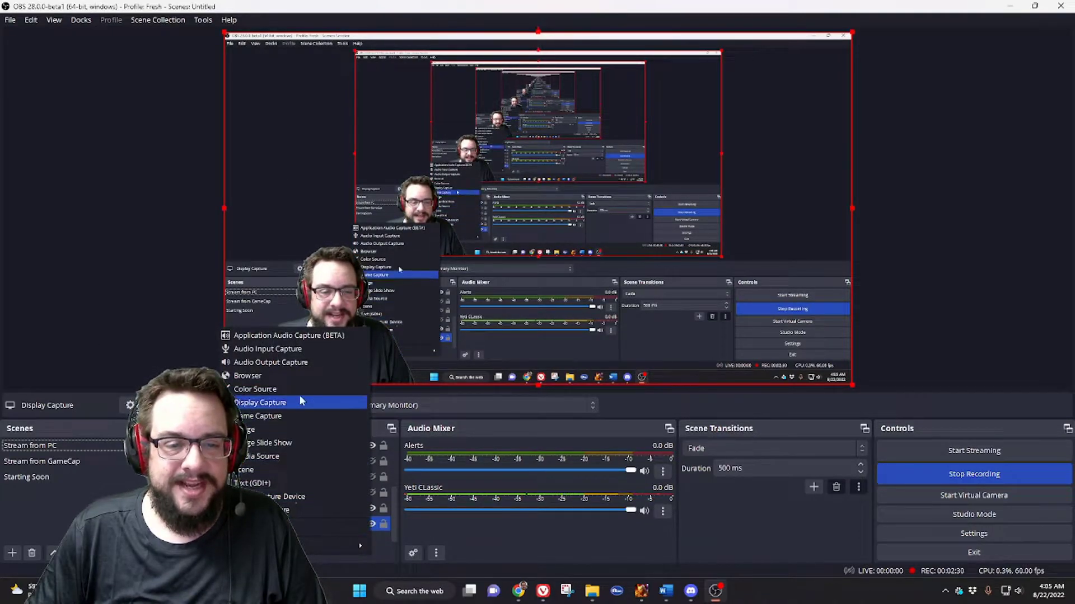
{"action": "left_click", "coordinate": [294, 379]}
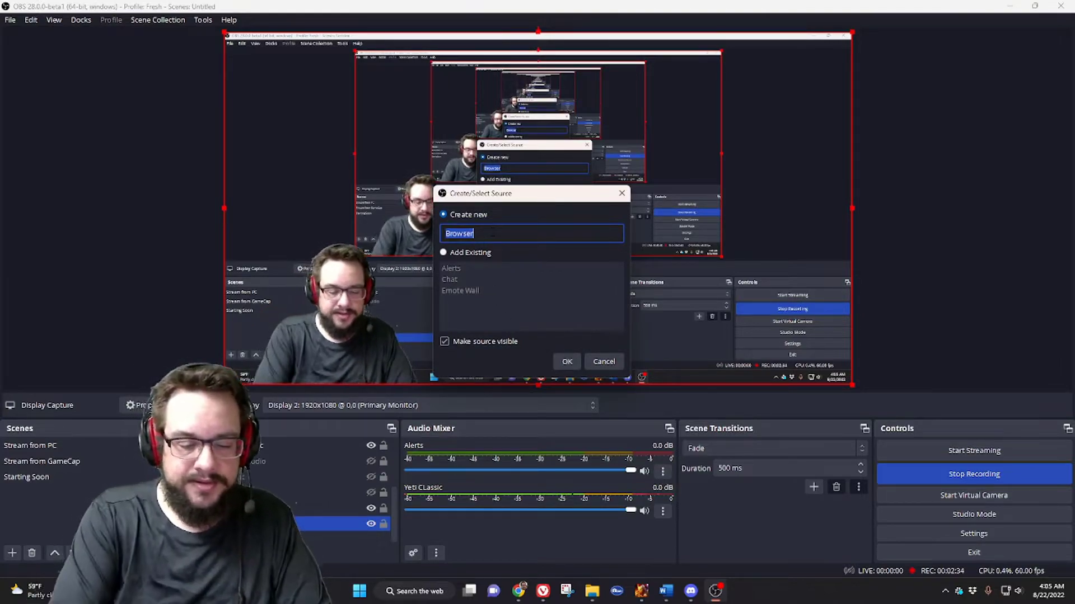
{"action": "type", "text": "Brow"}
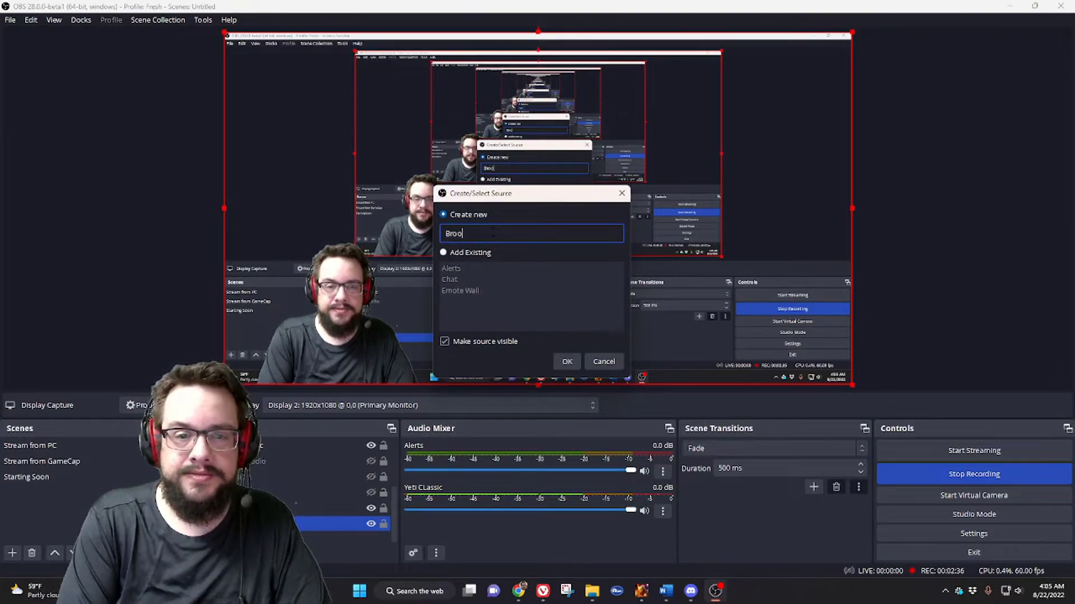
{"action": "type", "text": "ser Source for "}
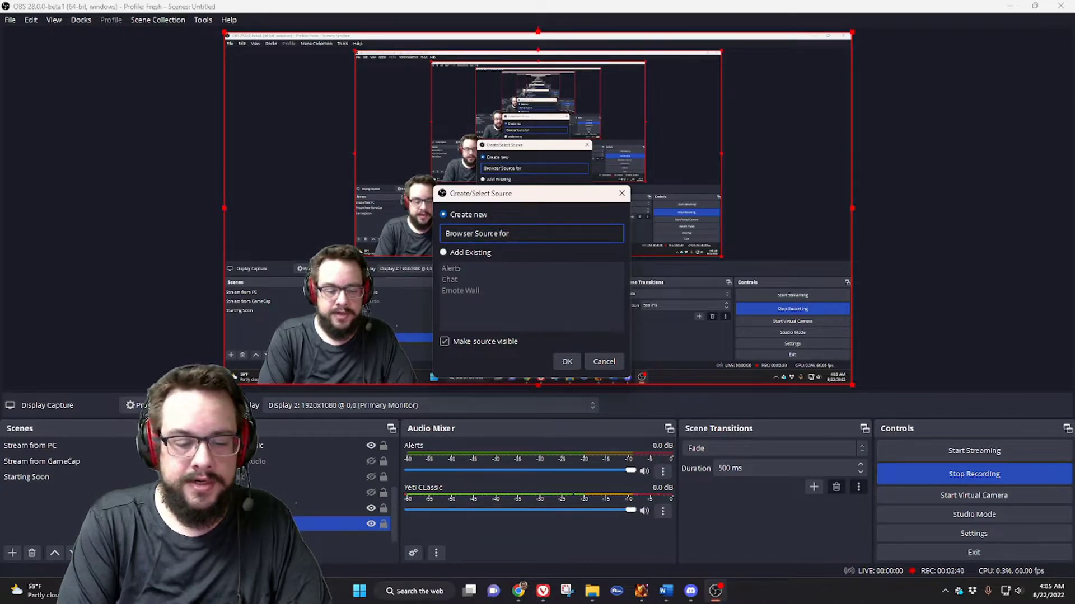
{"action": "type", "text": "Alerts"}
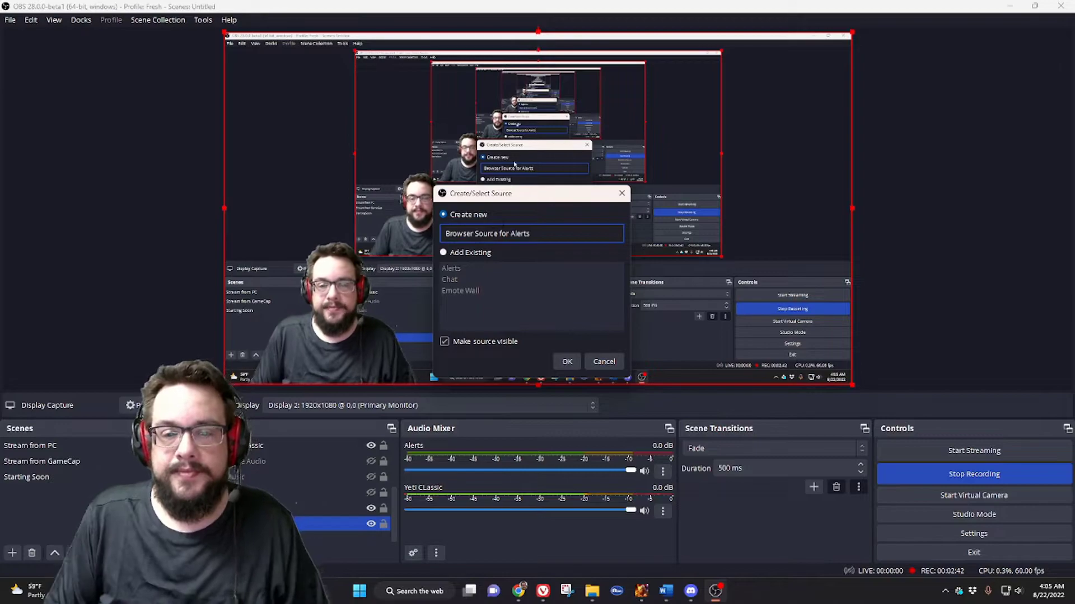
{"action": "left_click", "coordinate": [567, 361]}
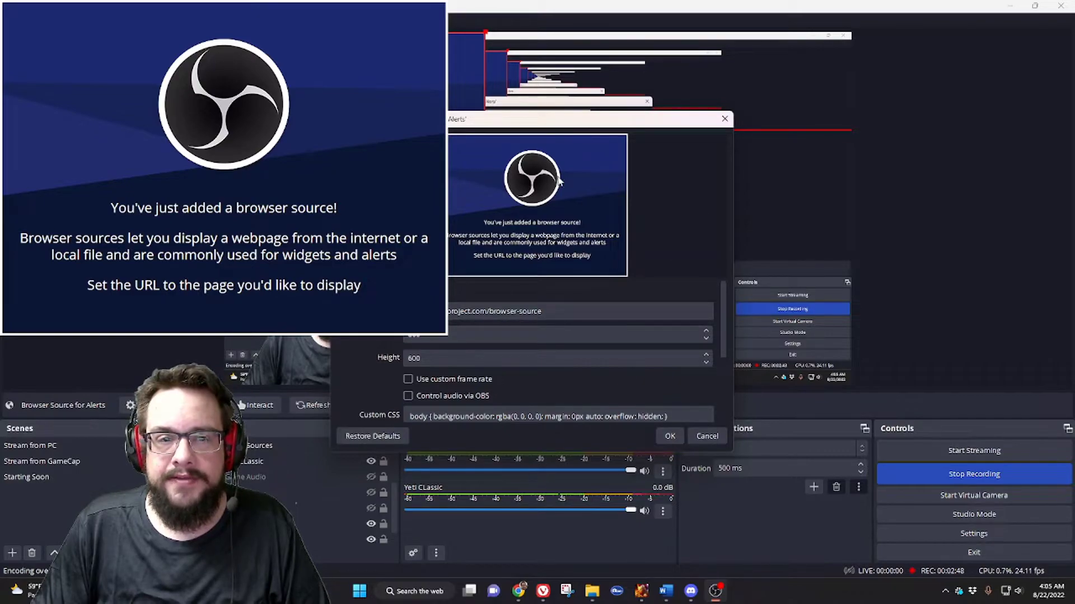
Replace the source's URL with the copied Alert Box widget URL and confirm the properties
{"action": "triple_click", "coordinate": [504, 311]}
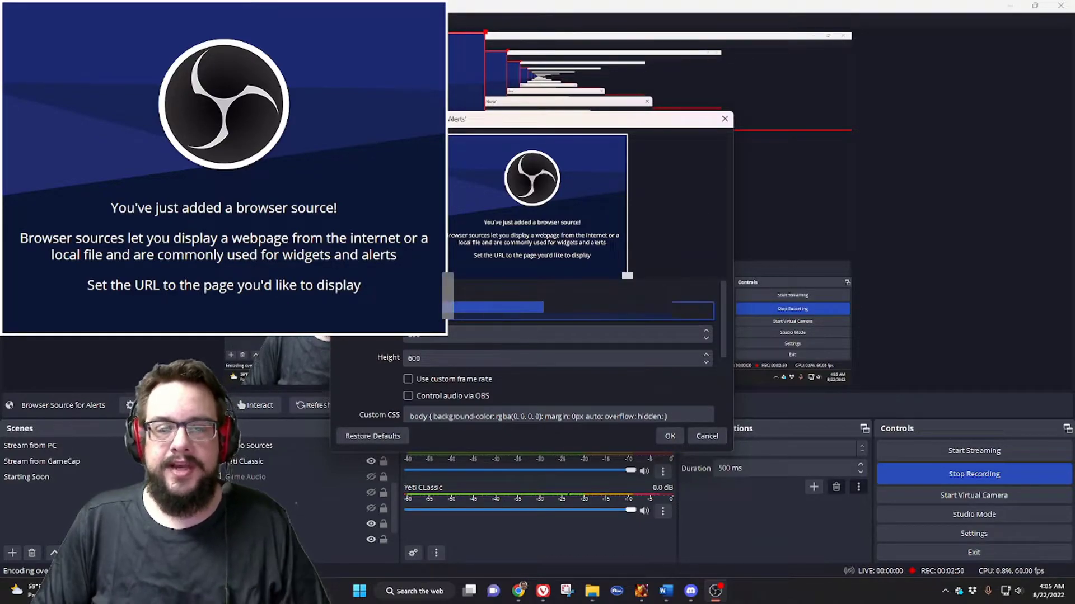
{"action": "key", "text": "ctrl+v"}
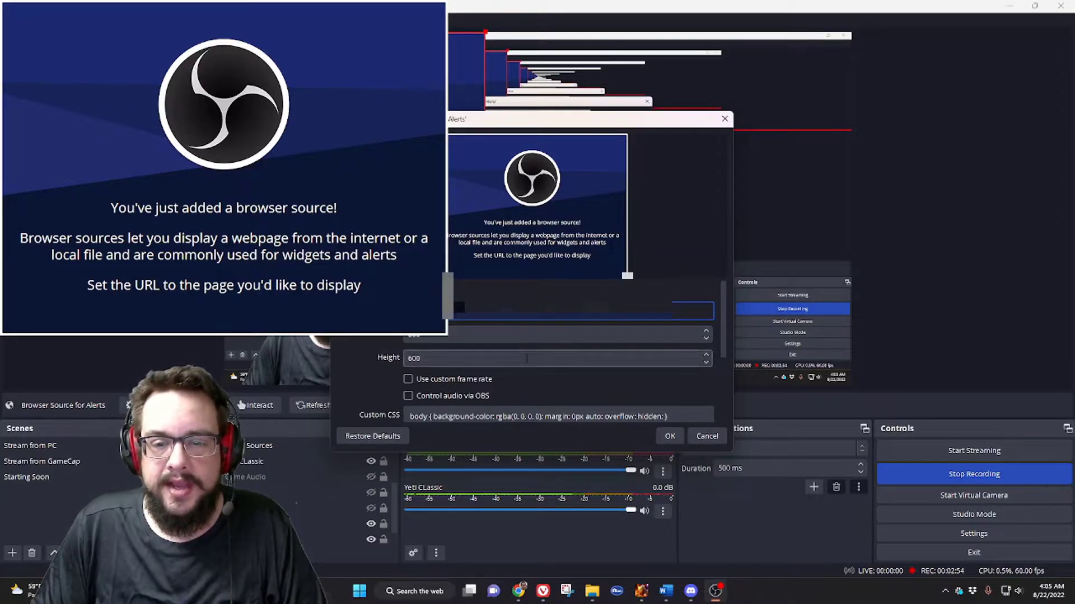
{"action": "left_click", "coordinate": [722, 304]}
{"action": "left_click_drag", "start_coordinate": [722, 303], "coordinate": [720, 332]}
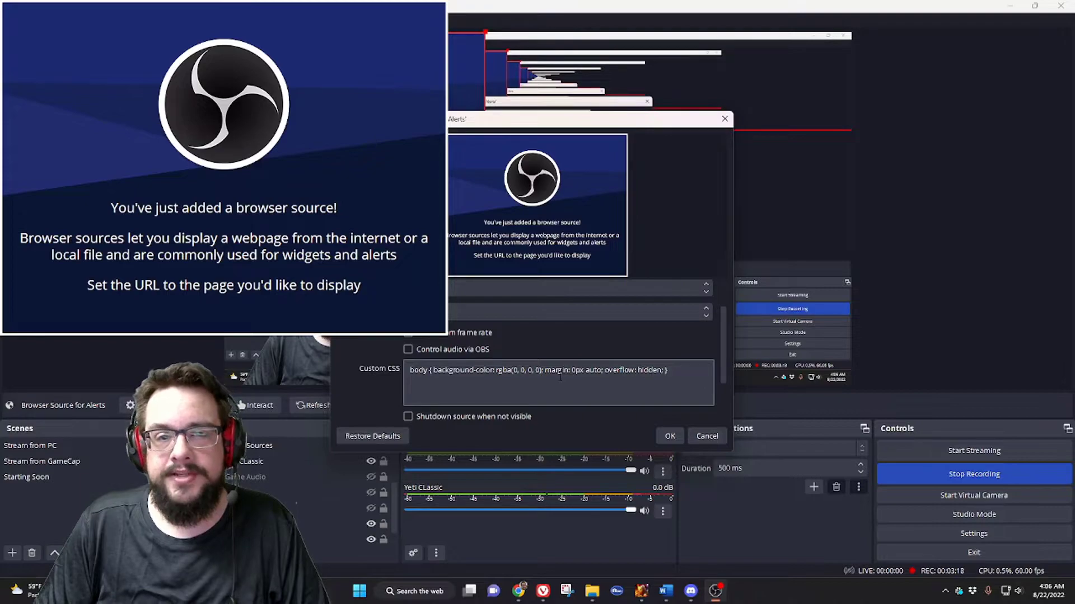
{"action": "left_click", "coordinate": [670, 437]}
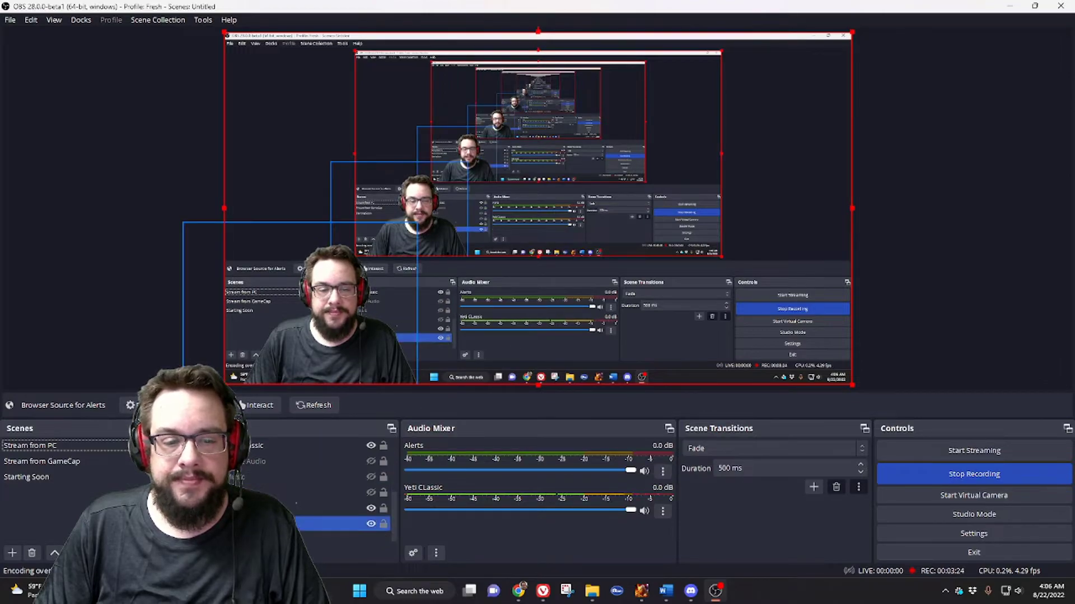
Select Browser Source for Alerts and resize OBS so the Streamlabs page shows beside it
{"action": "scroll", "coordinate": [304, 480], "scroll_direction": "up", "scroll_amount": 3}
{"action": "left_click", "coordinate": [270, 446]}
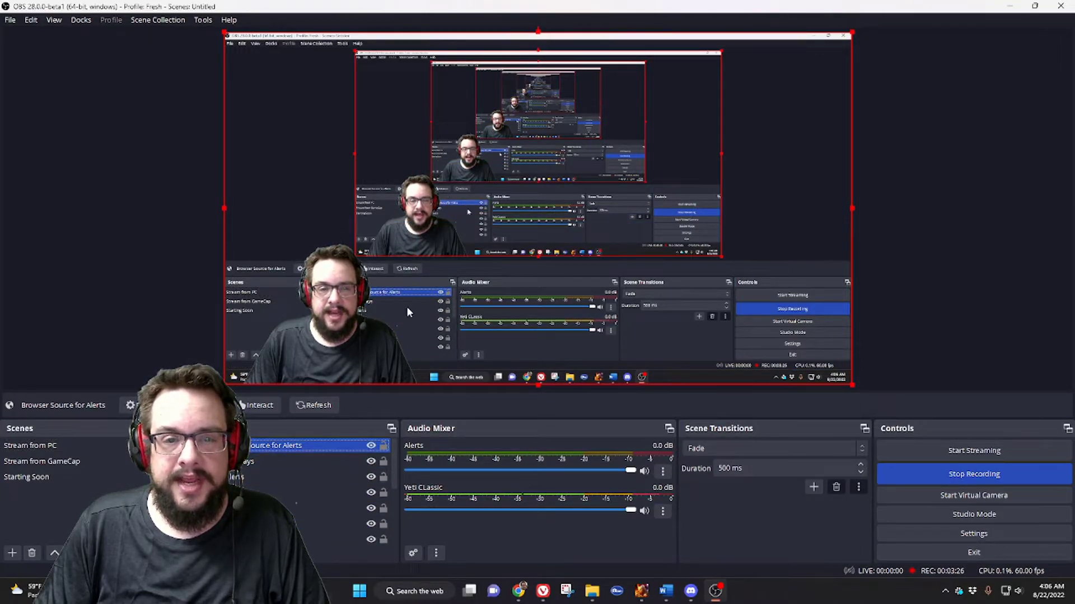
{"action": "left_click_drag", "start_coordinate": [543, 6], "coordinate": [786, 54]}
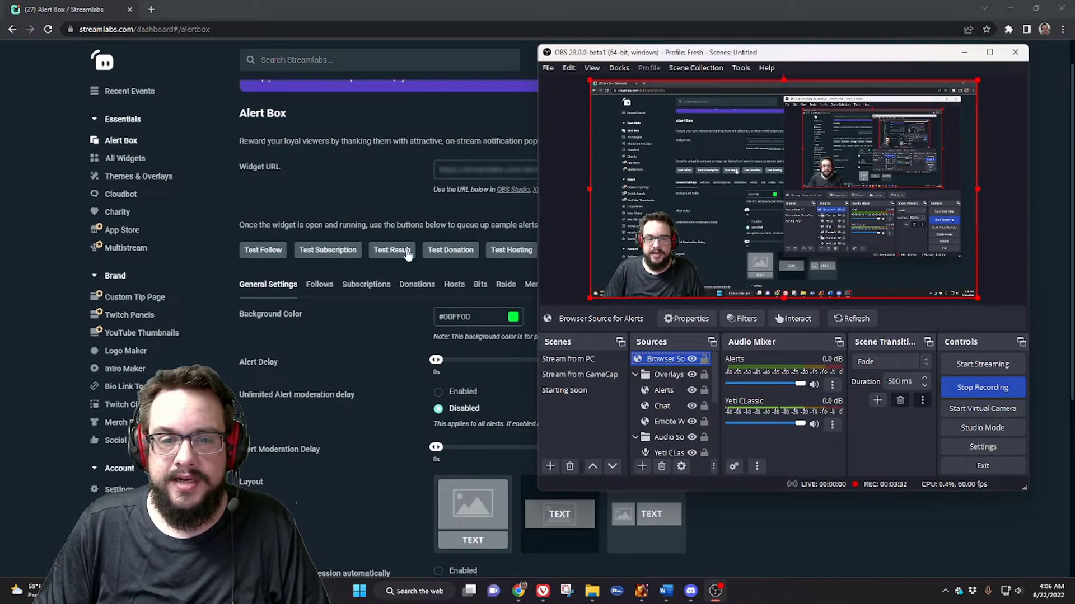
Send a Streamlabs test follow alert and view the New Follower banner in OBS
{"action": "left_click", "coordinate": [263, 256]}
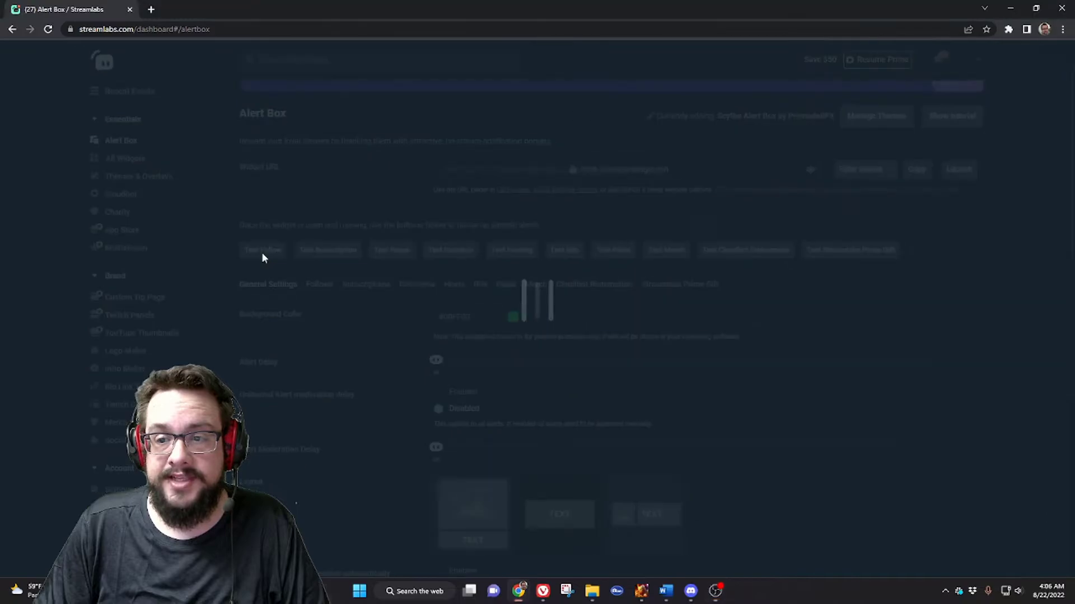
{"action": "mouse_move", "coordinate": [690, 591]}
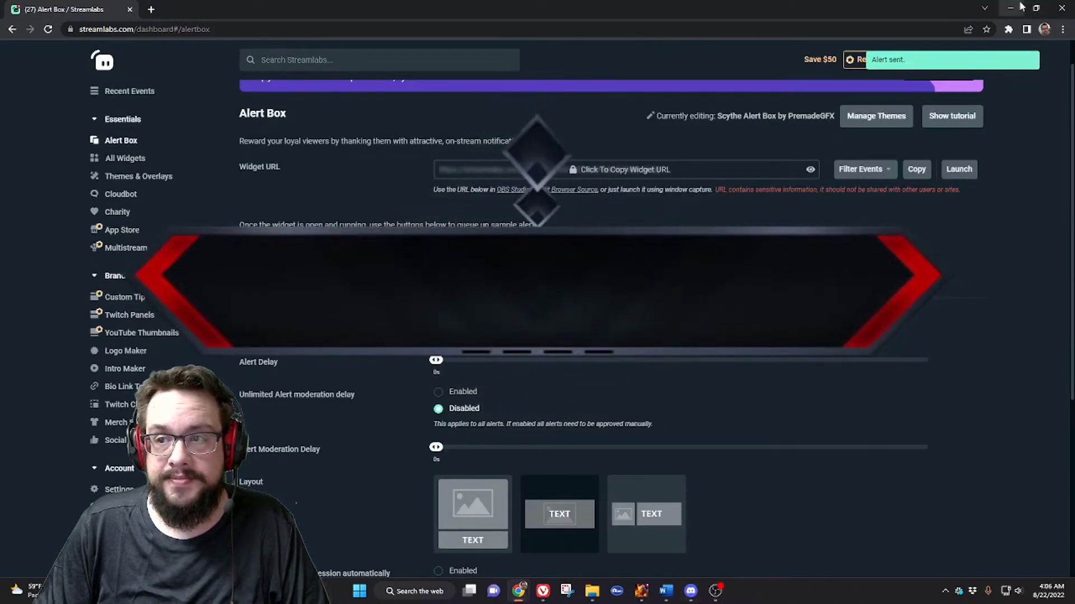
{"action": "left_click", "coordinate": [1020, 8]}
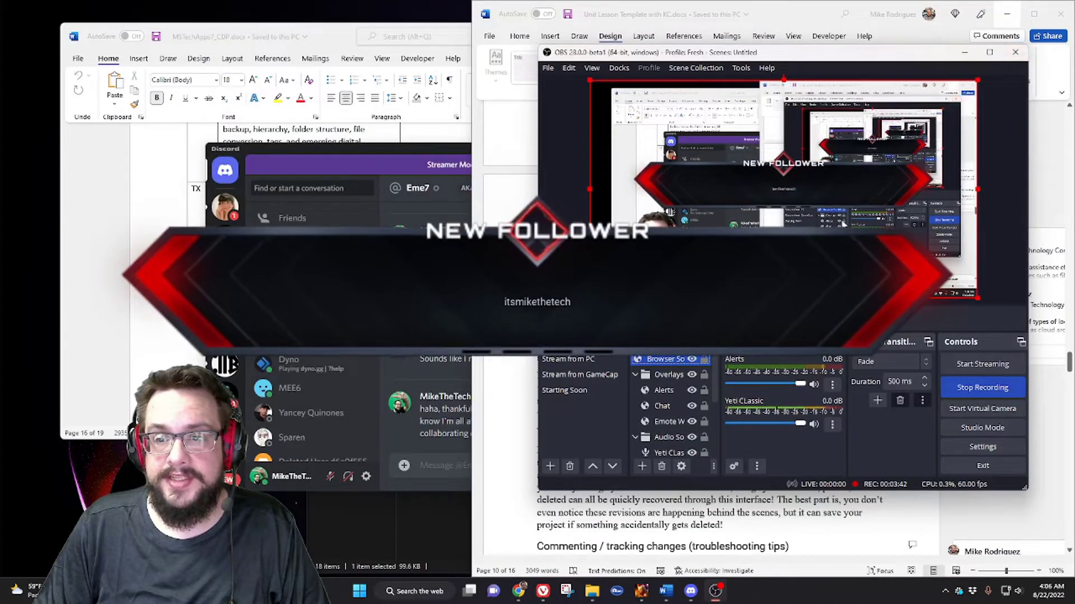
{"action": "double_click", "coordinate": [828, 53]}
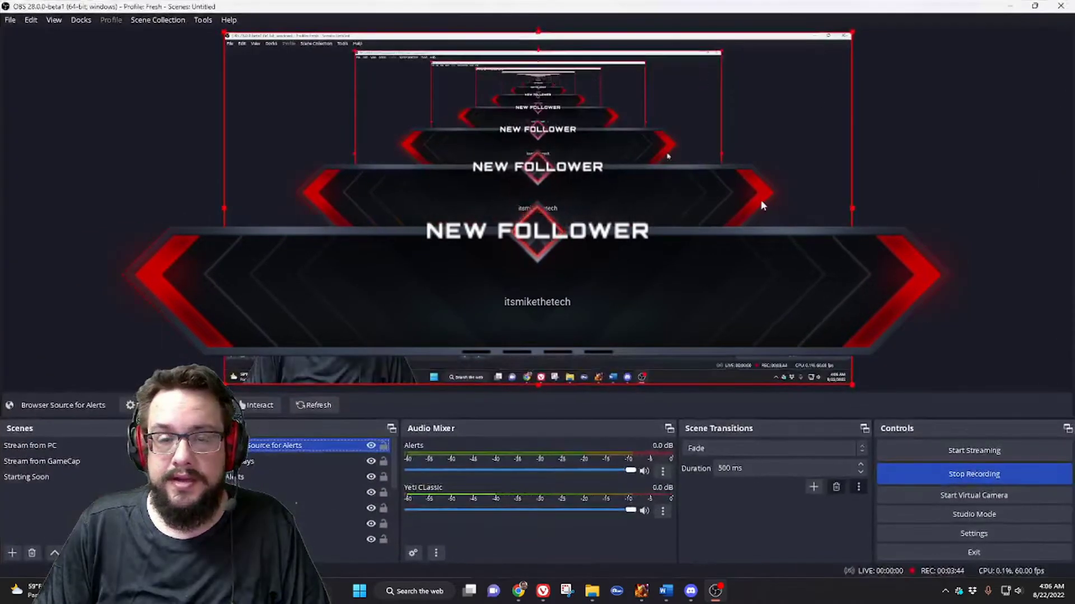